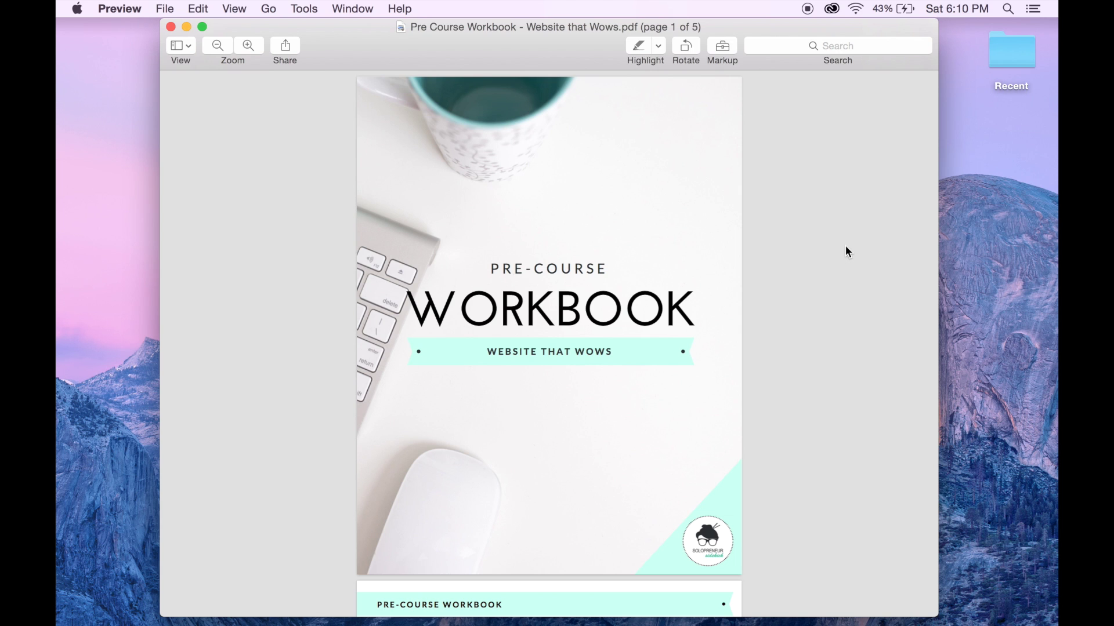
Scroll Preview down to page 2's empty teal Define your Specialty box
{"action": "scroll", "coordinate": [846, 252], "scroll_direction": "down", "scroll_amount": 5}
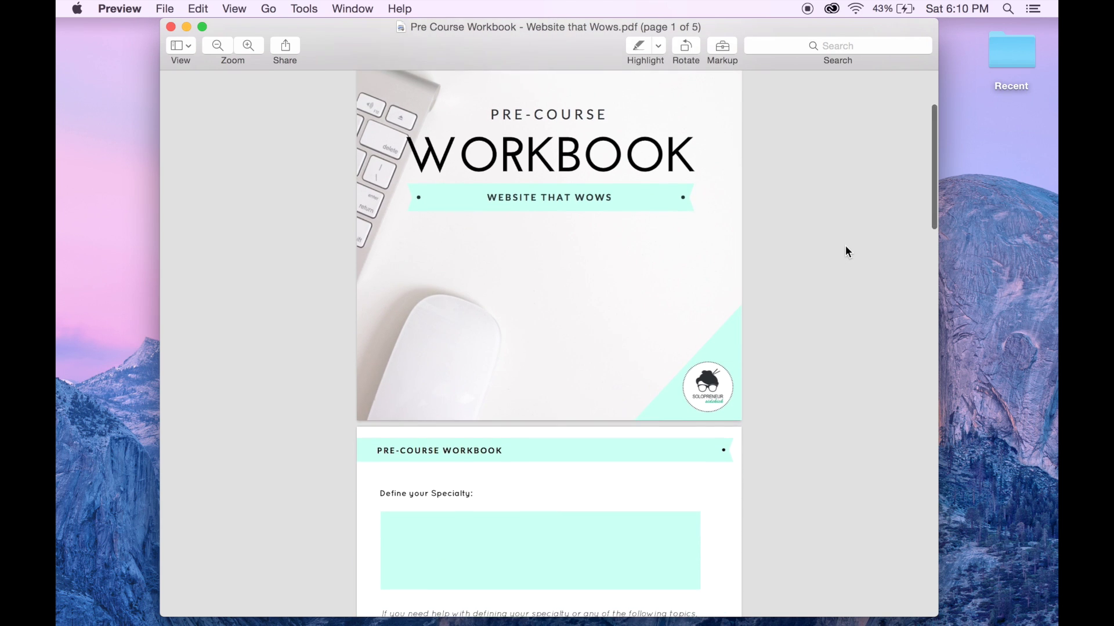
{"action": "scroll", "coordinate": [846, 247], "scroll_direction": "down", "scroll_amount": 8}
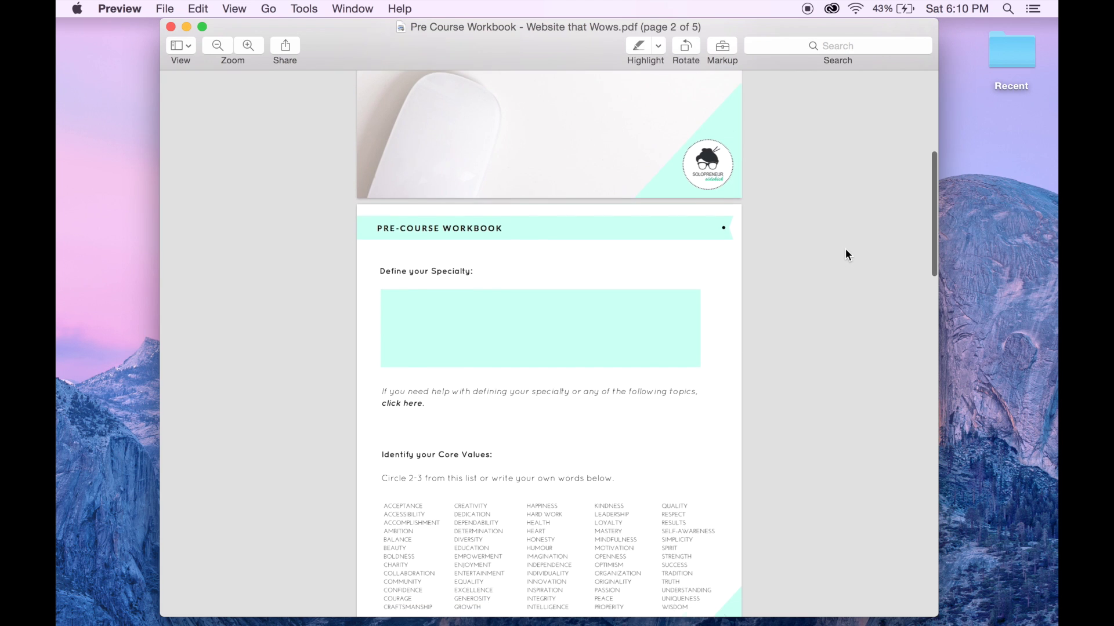
{"action": "scroll", "coordinate": [845, 250], "scroll_direction": "down", "scroll_amount": 3}
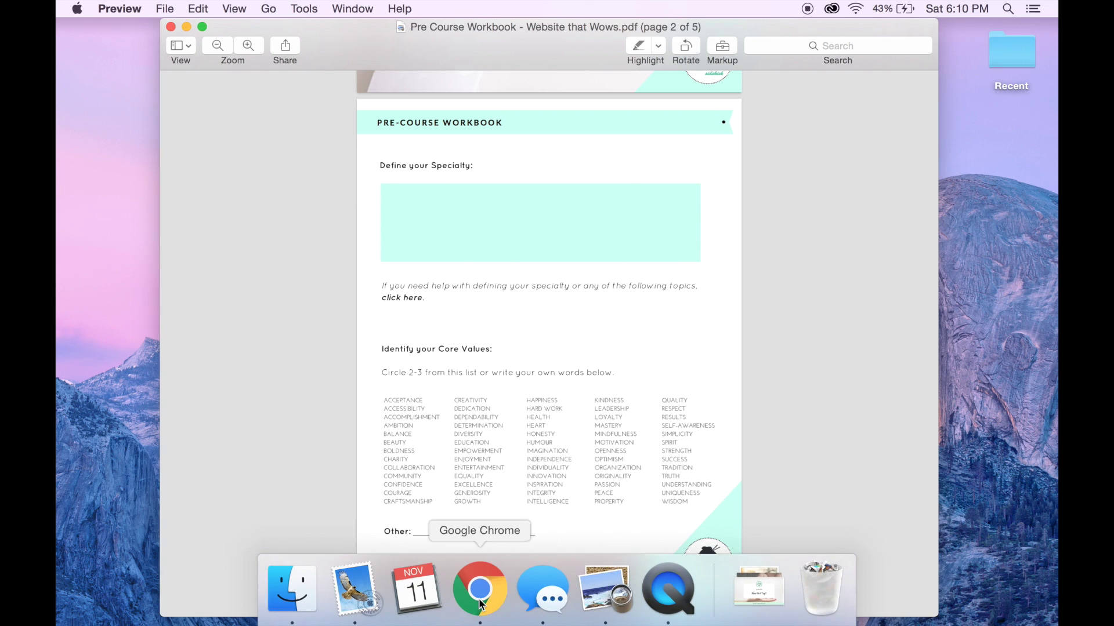
Load pdfescape.com in Google Chrome
{"action": "left_click", "coordinate": [480, 604]}
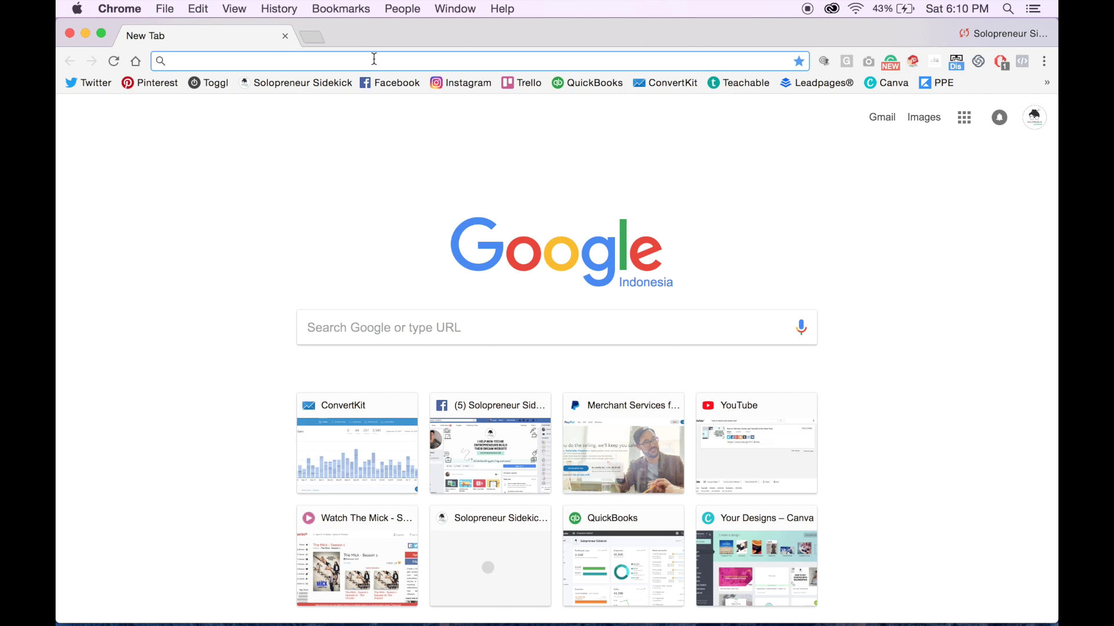
{"action": "type", "text": "pdfescap"}
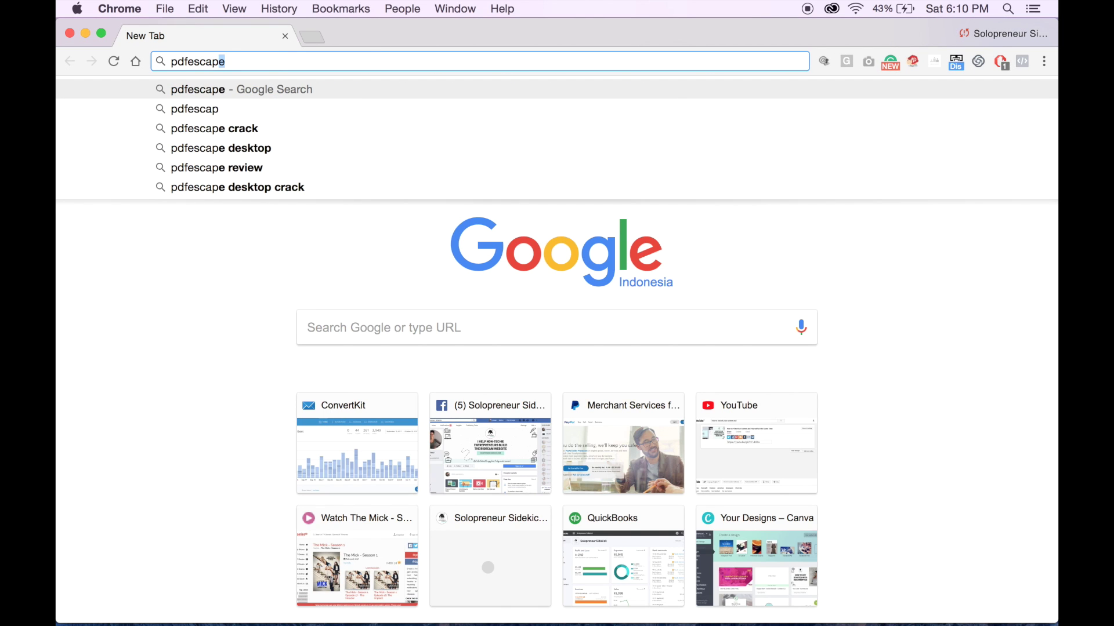
{"action": "type", "text": "e.com"}
{"action": "key", "text": "Return"}
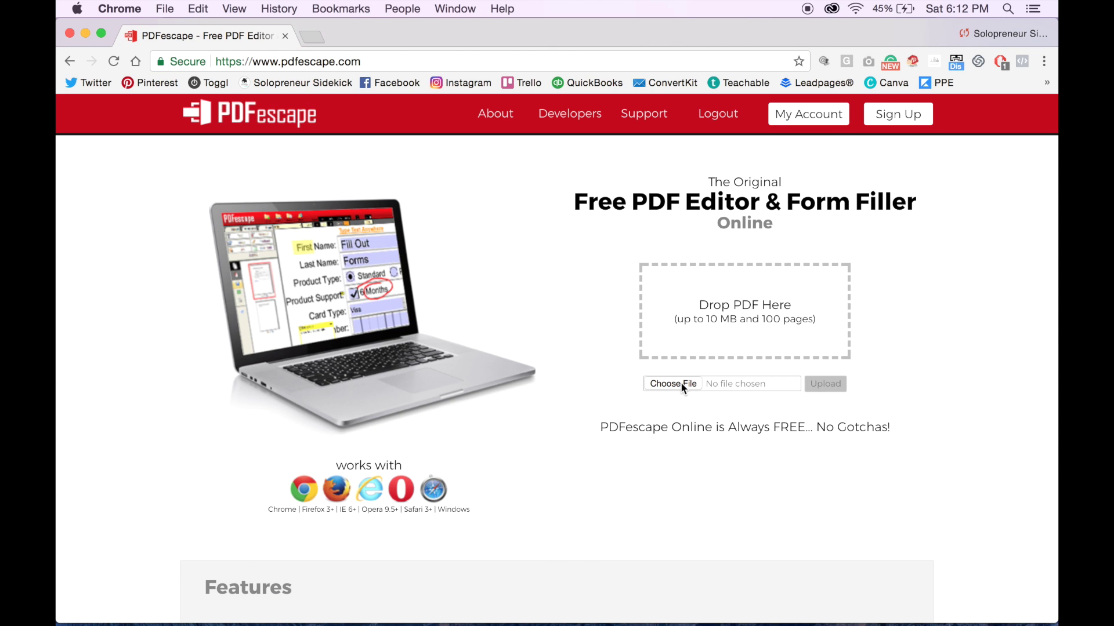
Upload 'Pre Course Workbook - Website that Wows.pdf', found by searching 'pre course', into PDFescape
{"action": "left_click", "coordinate": [681, 385]}
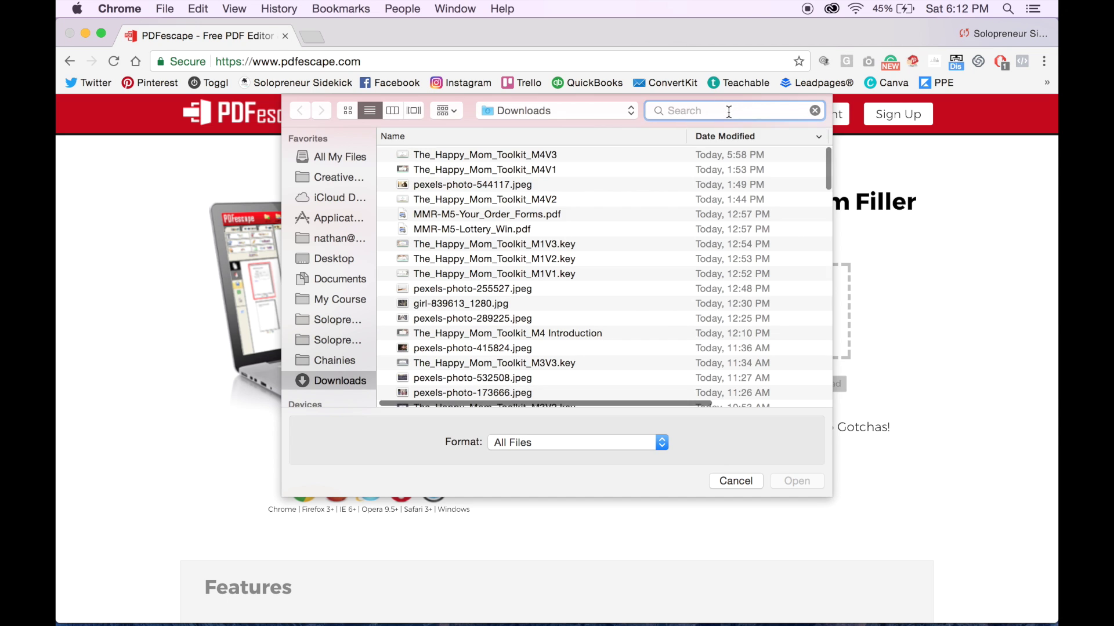
{"action": "type", "text": "pre course"}
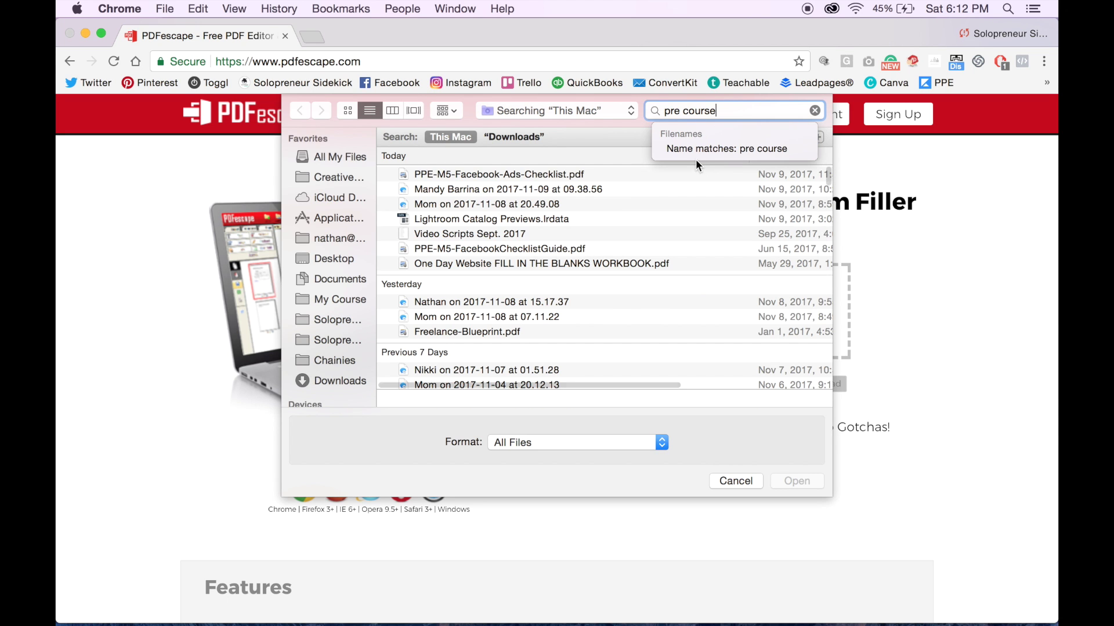
{"action": "left_click", "coordinate": [702, 148]}
{"action": "left_click", "coordinate": [491, 211]}
{"action": "double_click", "coordinate": [490, 211]}
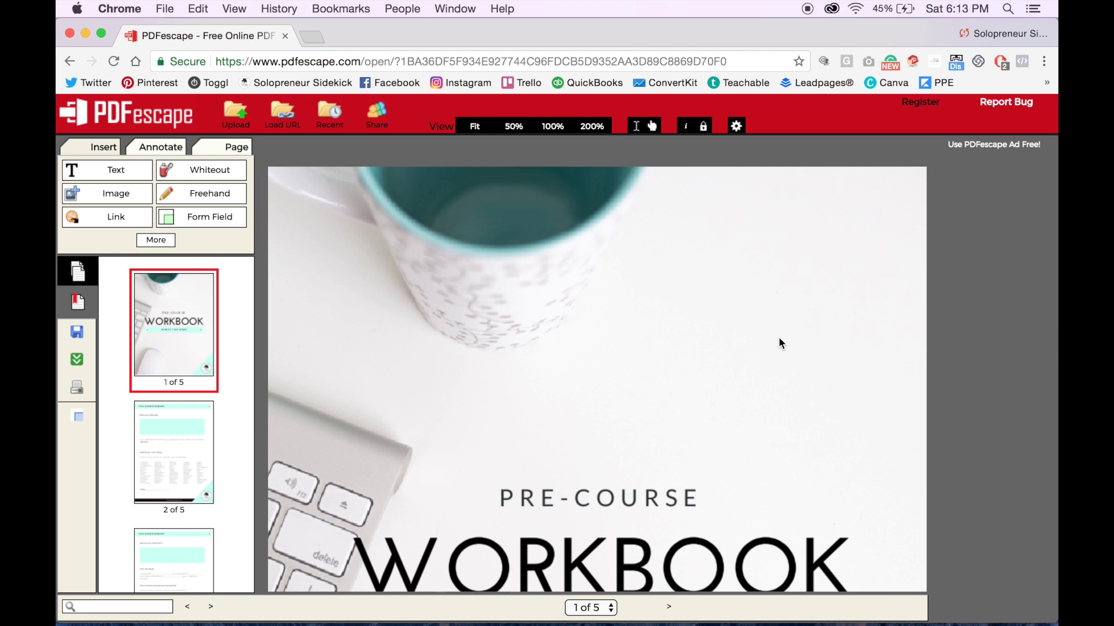
Scroll to page 2 and begin creating a new Form Field
{"action": "scroll", "coordinate": [777, 339], "scroll_direction": "down", "scroll_amount": 10}
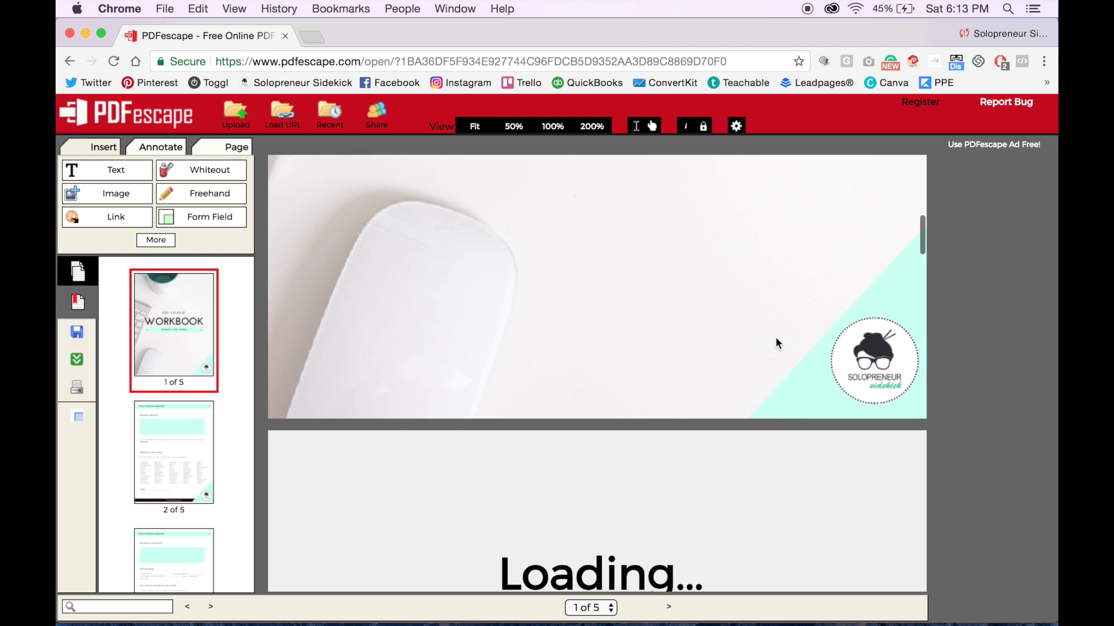
{"action": "scroll", "coordinate": [776, 339], "scroll_direction": "down", "scroll_amount": 10}
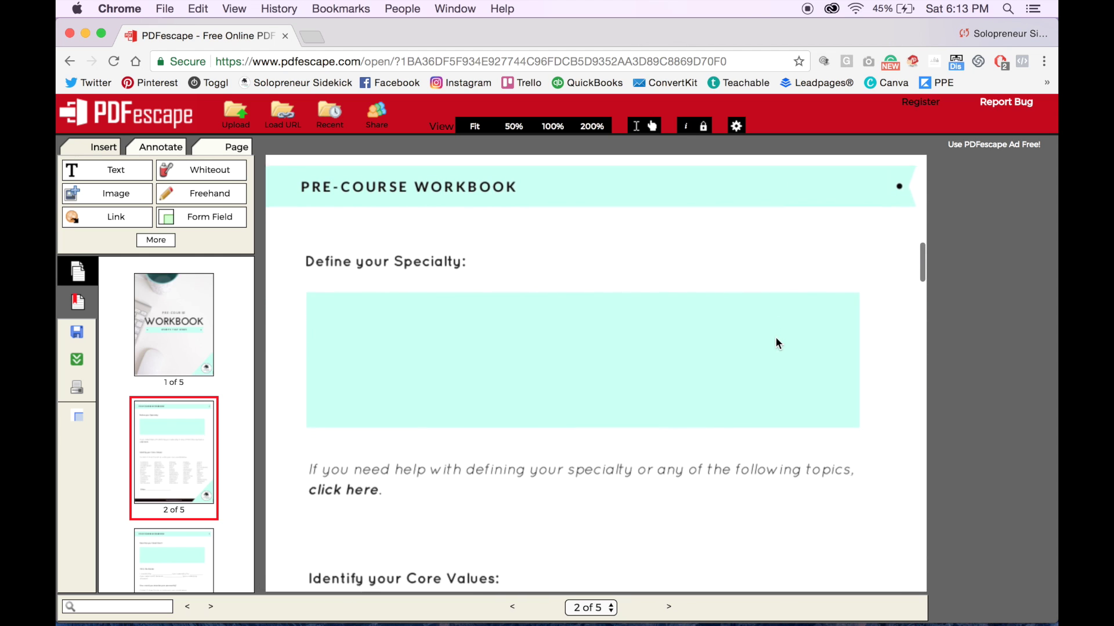
{"action": "scroll", "coordinate": [776, 342], "scroll_direction": "down", "scroll_amount": 1}
{"action": "scroll", "coordinate": [776, 342], "scroll_direction": "up", "scroll_amount": 1}
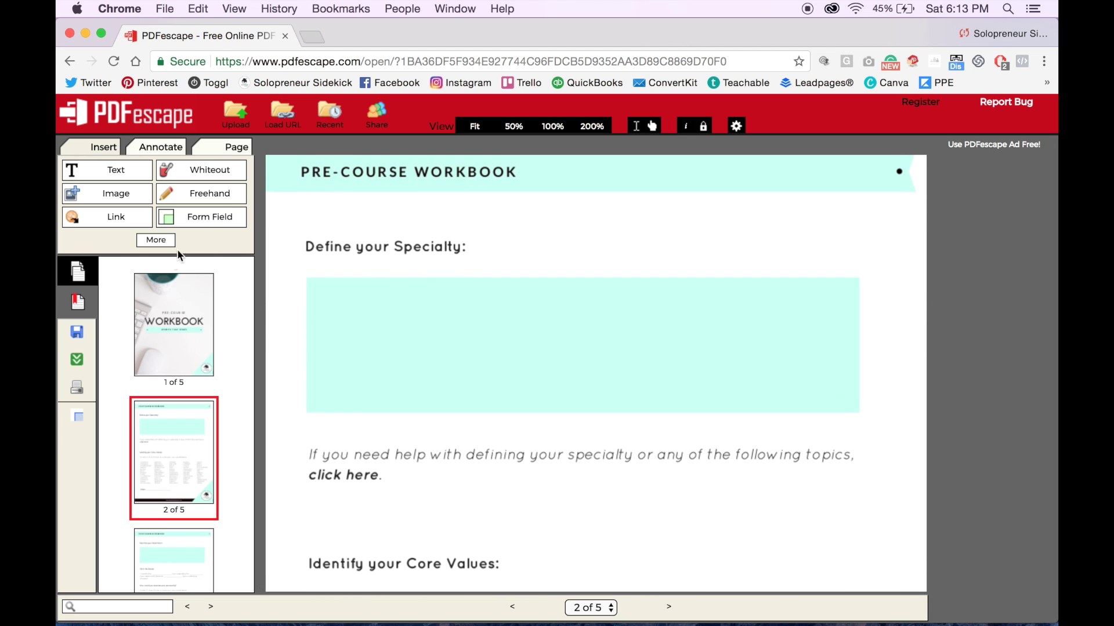
{"action": "left_click", "coordinate": [208, 219]}
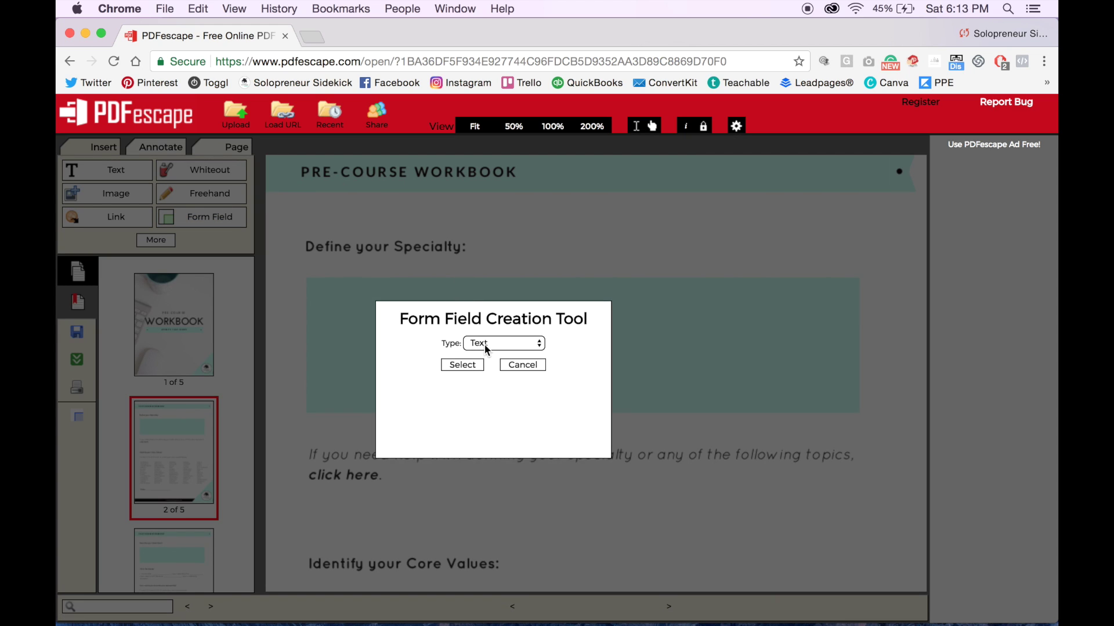
Draw a Text form field, align it to the teal box's top-left, and stretch it across the box
{"action": "left_click", "coordinate": [460, 366]}
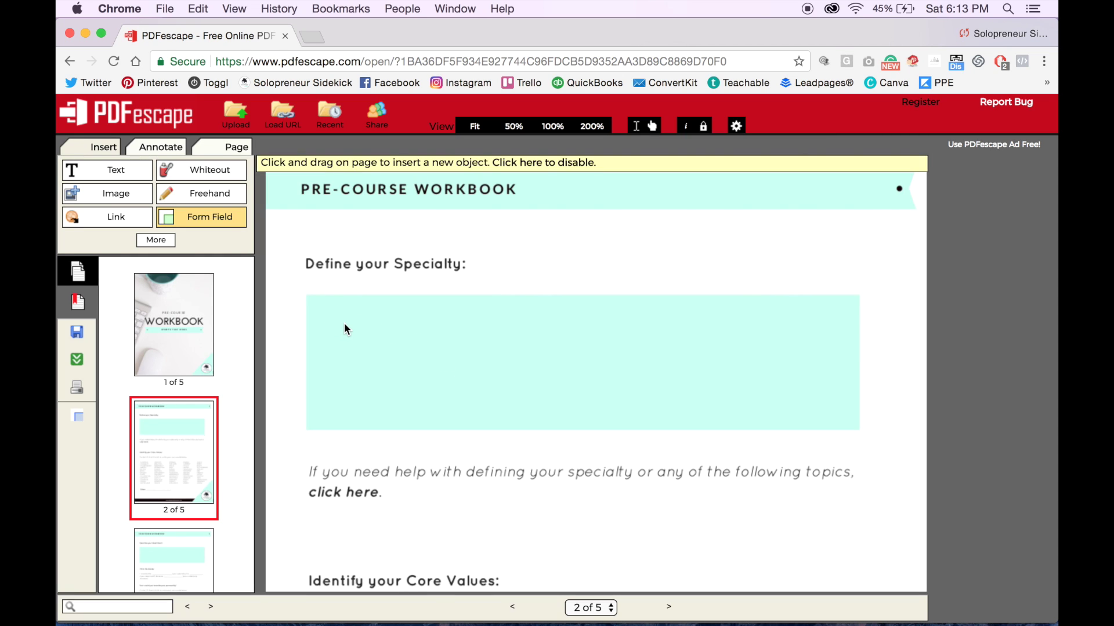
{"action": "left_click_drag", "start_coordinate": [344, 323], "coordinate": [506, 359]}
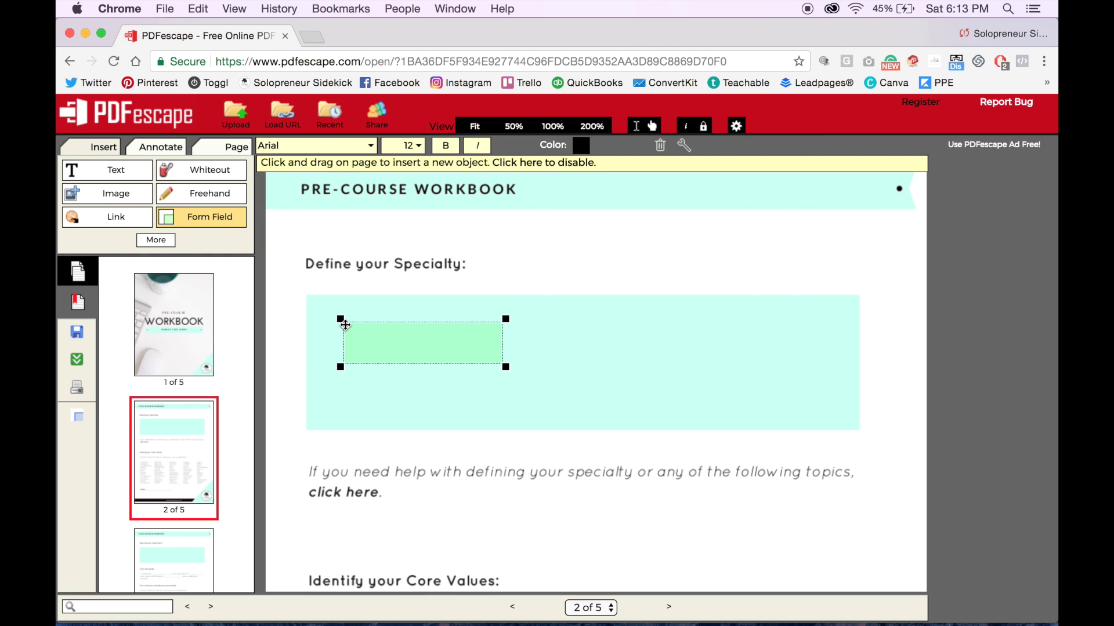
{"action": "left_click_drag", "start_coordinate": [385, 341], "coordinate": [351, 316]}
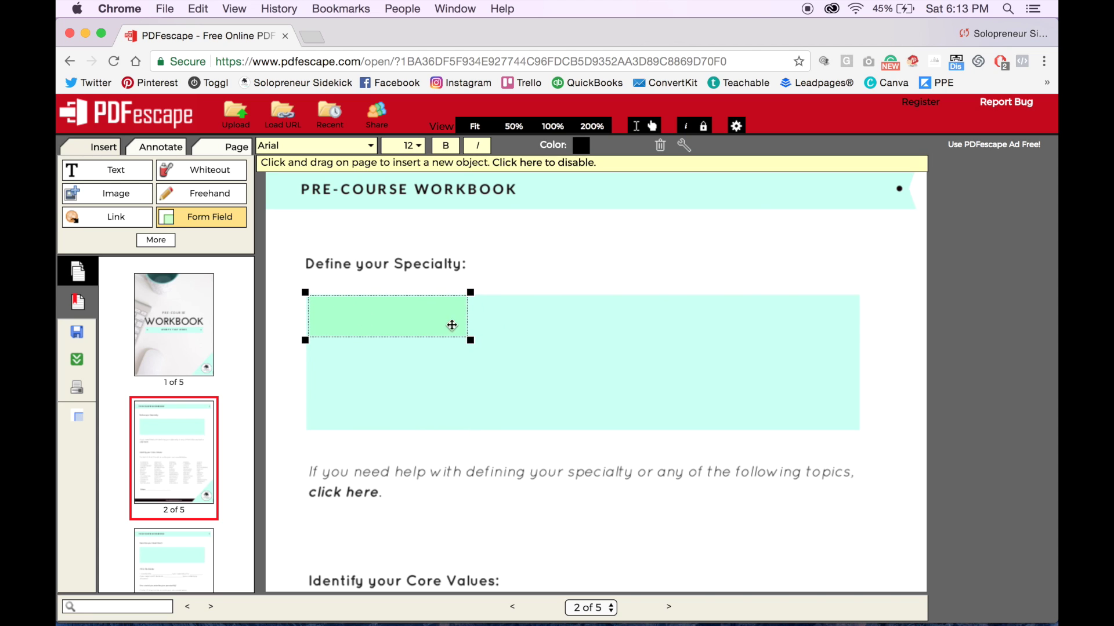
{"action": "left_click_drag", "start_coordinate": [471, 340], "coordinate": [862, 431]}
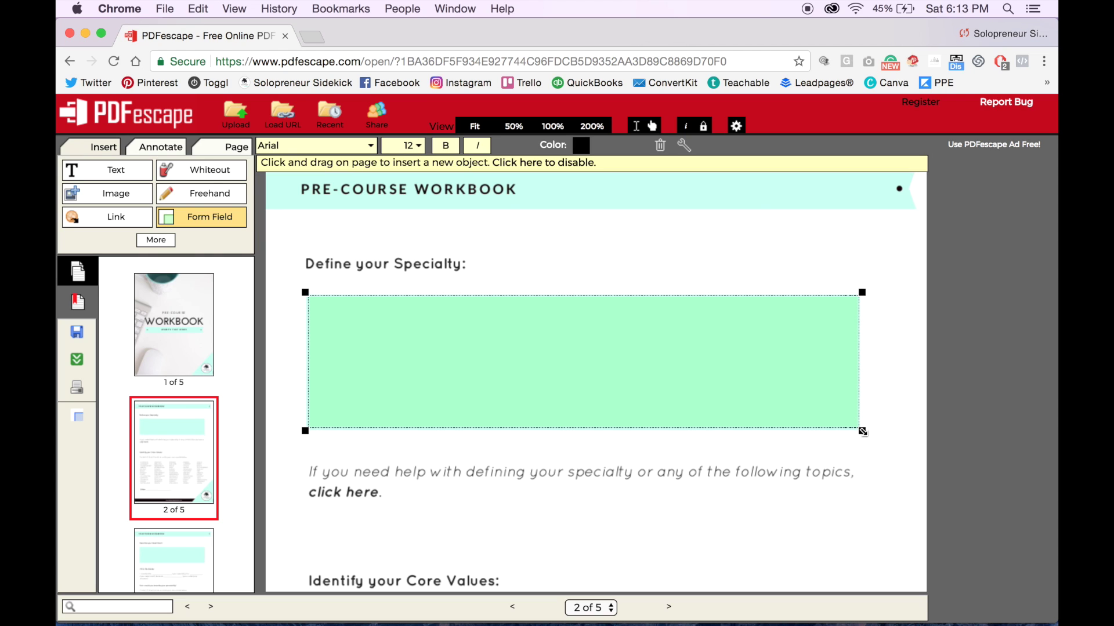
Set the form field's font to Verdana at size 14
{"action": "left_click", "coordinate": [371, 146]}
{"action": "left_click", "coordinate": [325, 232]}
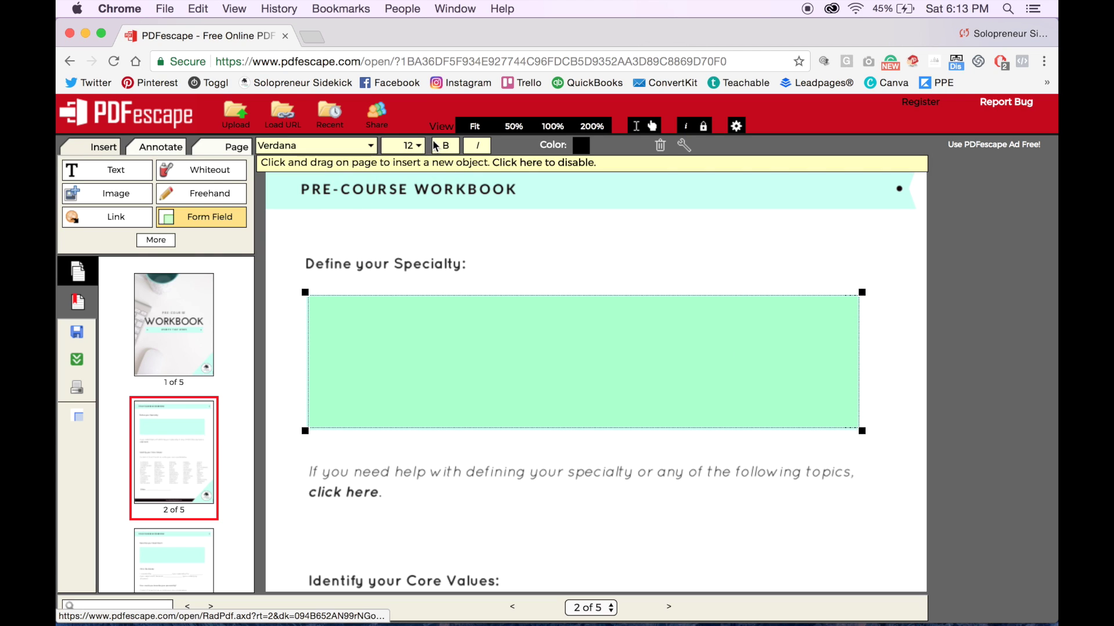
{"action": "left_click", "coordinate": [415, 145]}
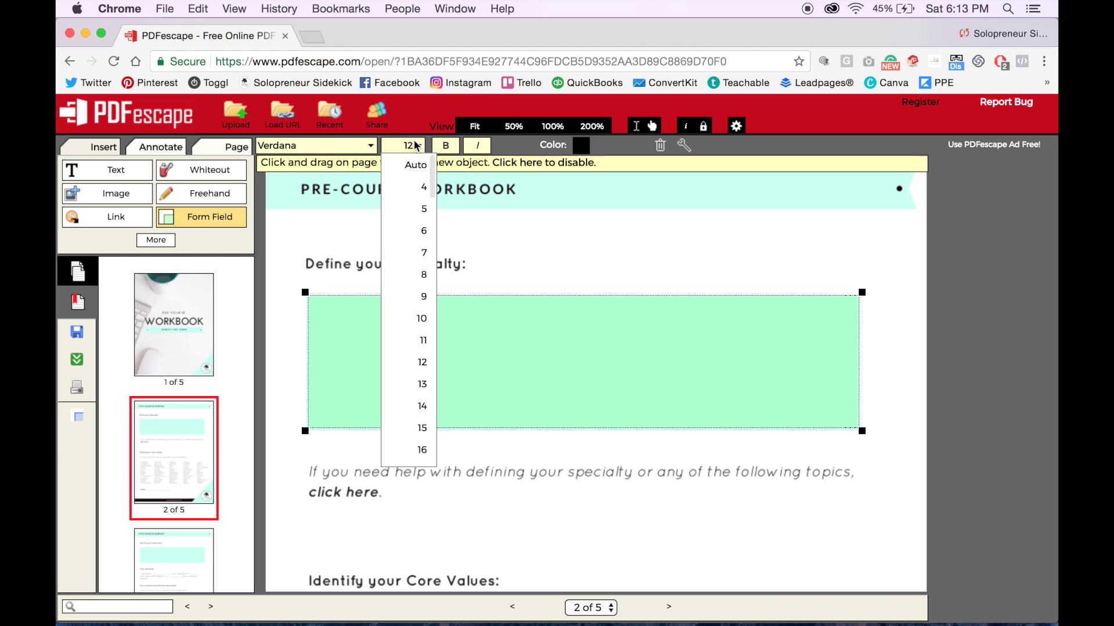
{"action": "left_click", "coordinate": [414, 407]}
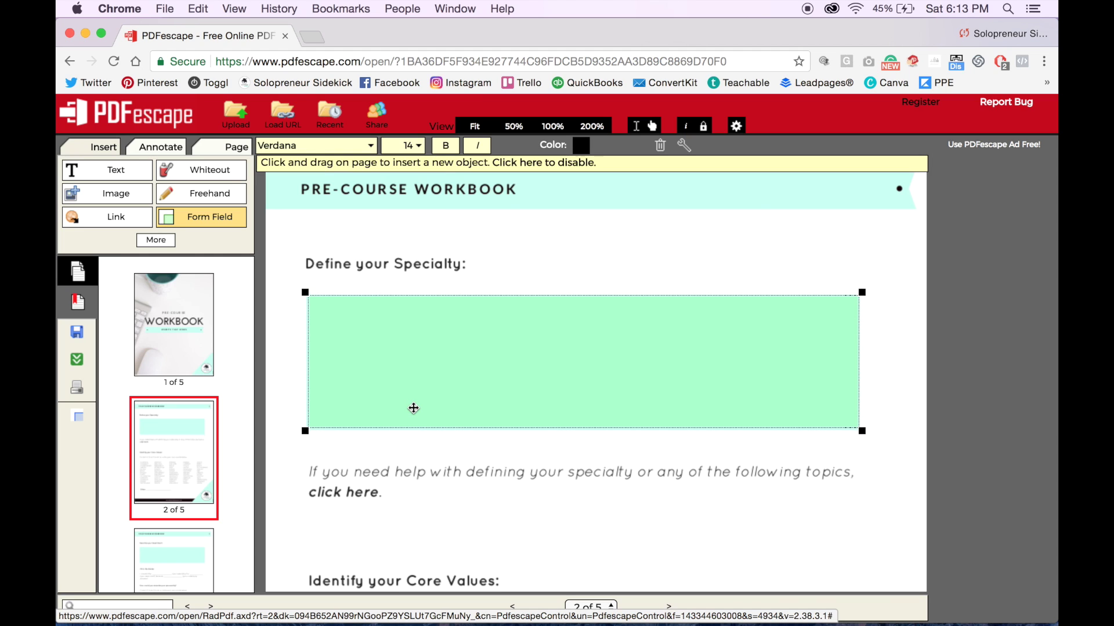
Enable Multi-line in the form field's Object Properties
{"action": "right_click", "coordinate": [520, 359]}
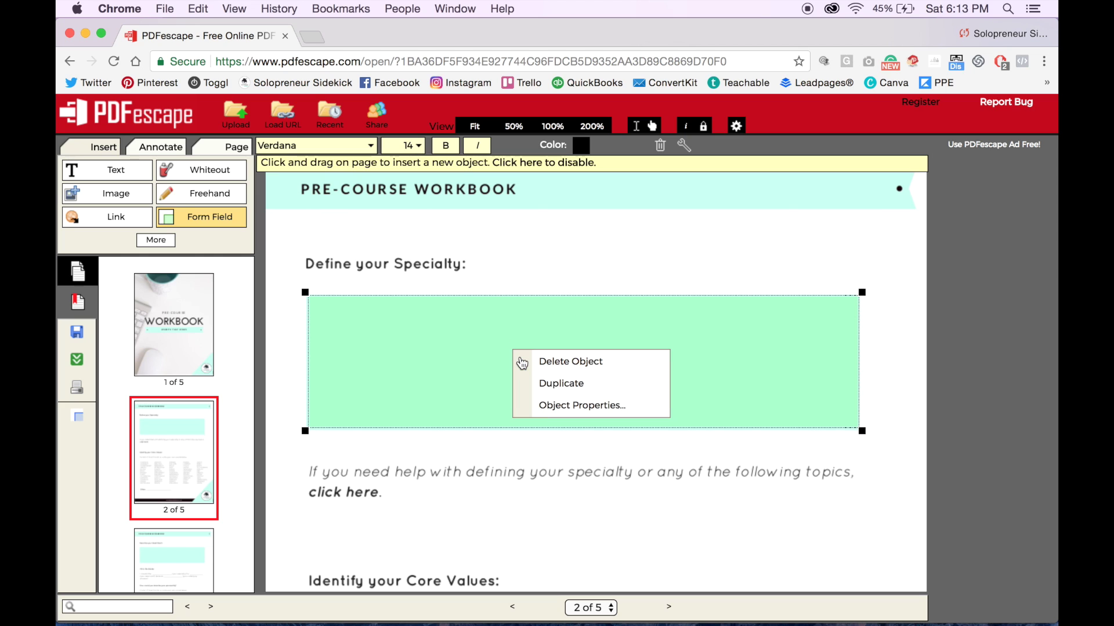
{"action": "left_click", "coordinate": [575, 406]}
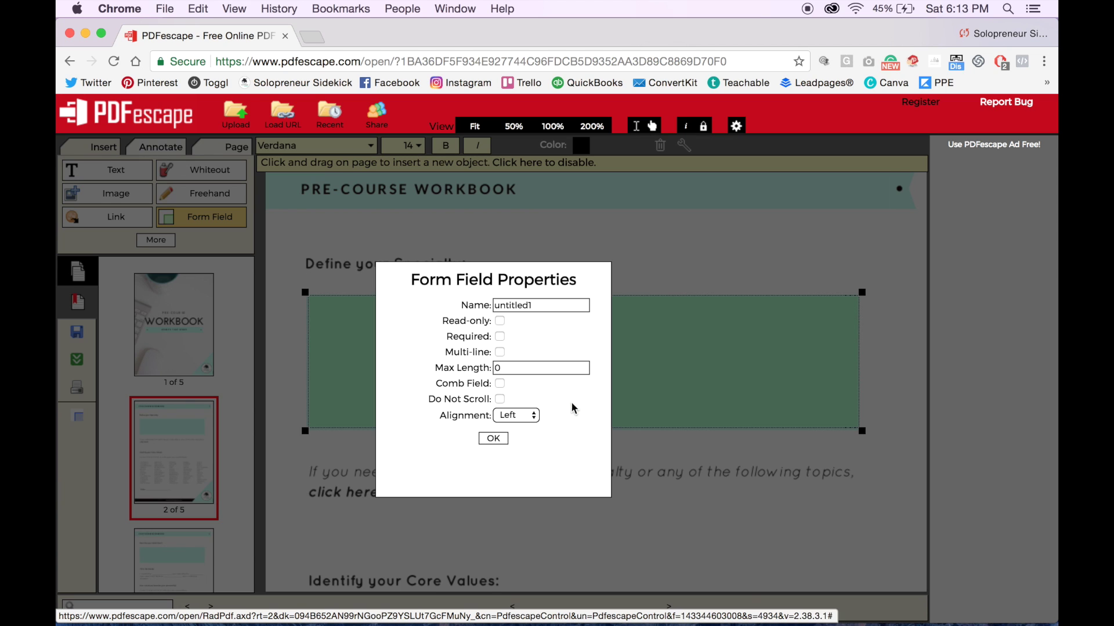
{"action": "left_click", "coordinate": [499, 352]}
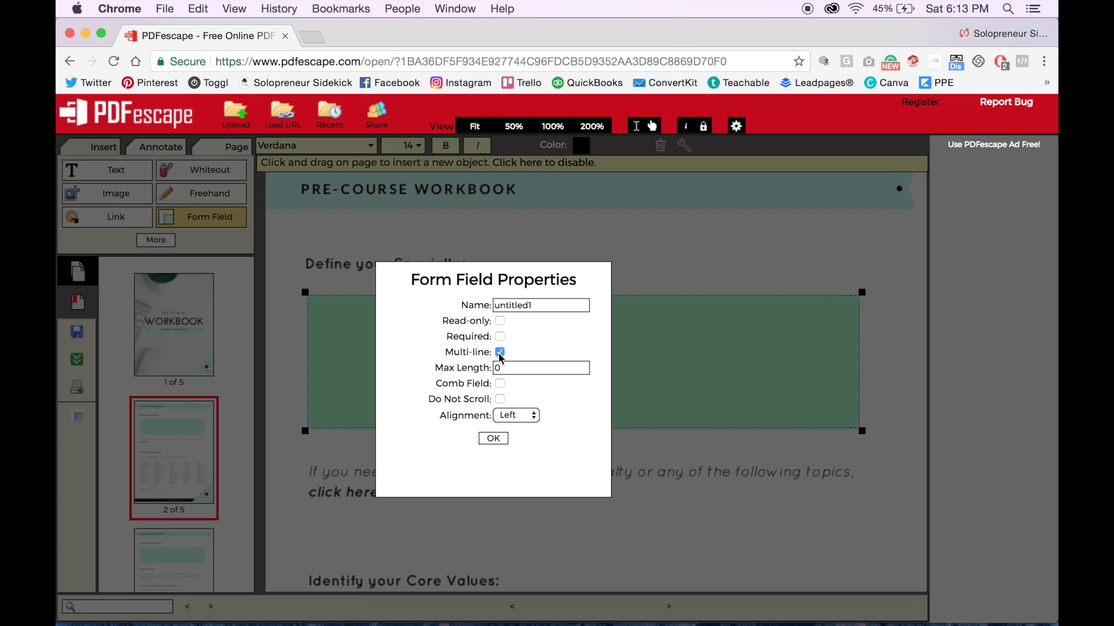
{"action": "left_click", "coordinate": [494, 440]}
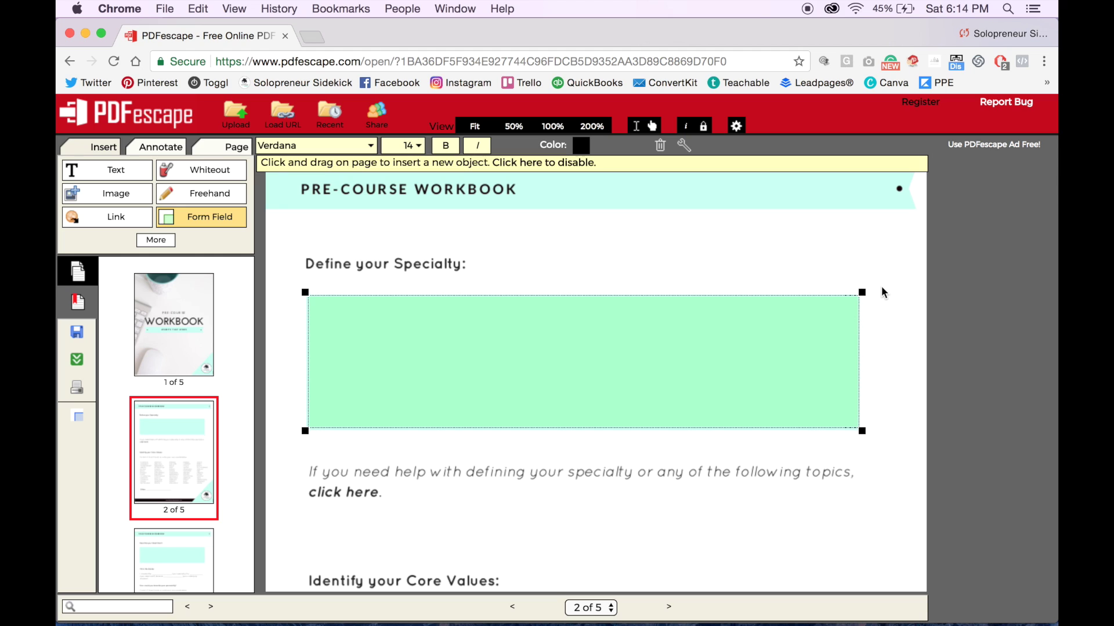
Nudge the form field's top-right corner slightly inward
{"action": "left_click_drag", "start_coordinate": [862, 292], "coordinate": [862, 296]}
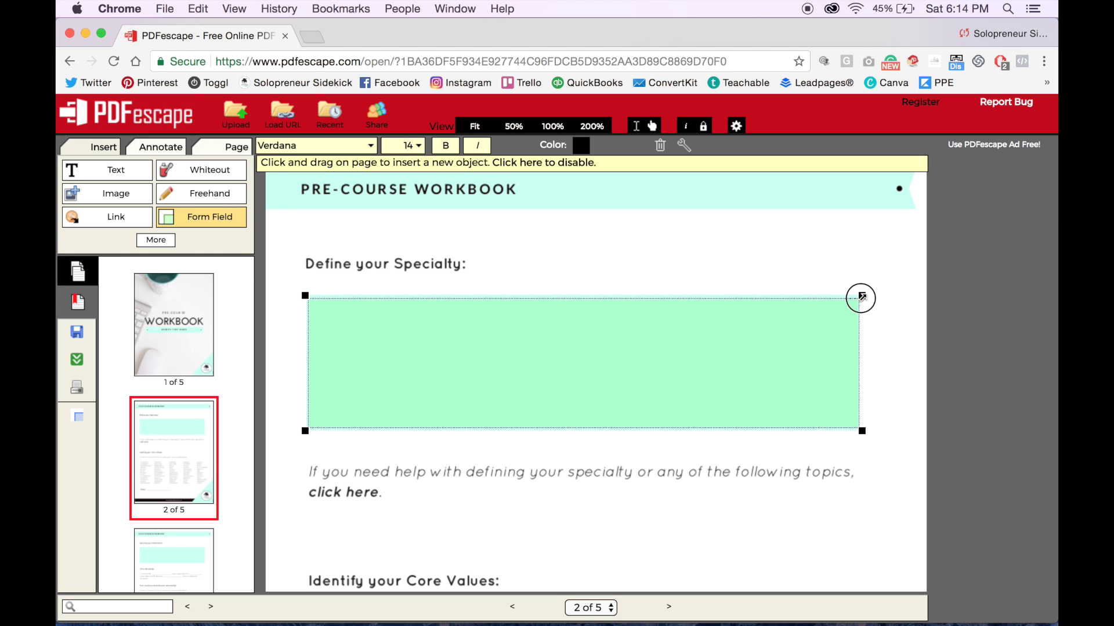
{"action": "left_click_drag", "start_coordinate": [862, 297], "coordinate": [861, 297]}
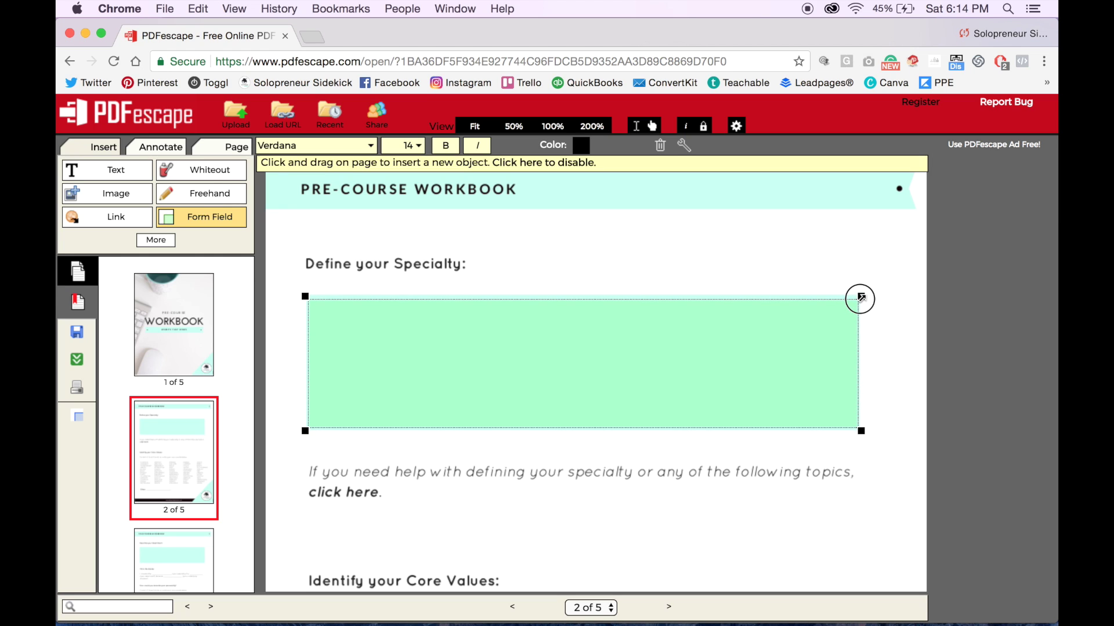
{"action": "left_click_drag", "start_coordinate": [861, 297], "coordinate": [861, 297]}
Save and download the workbook, then select Pre_Course_Workbook_-_Website_that_Wows.pdf in Finder's Downloads
{"action": "left_click", "coordinate": [78, 371]}
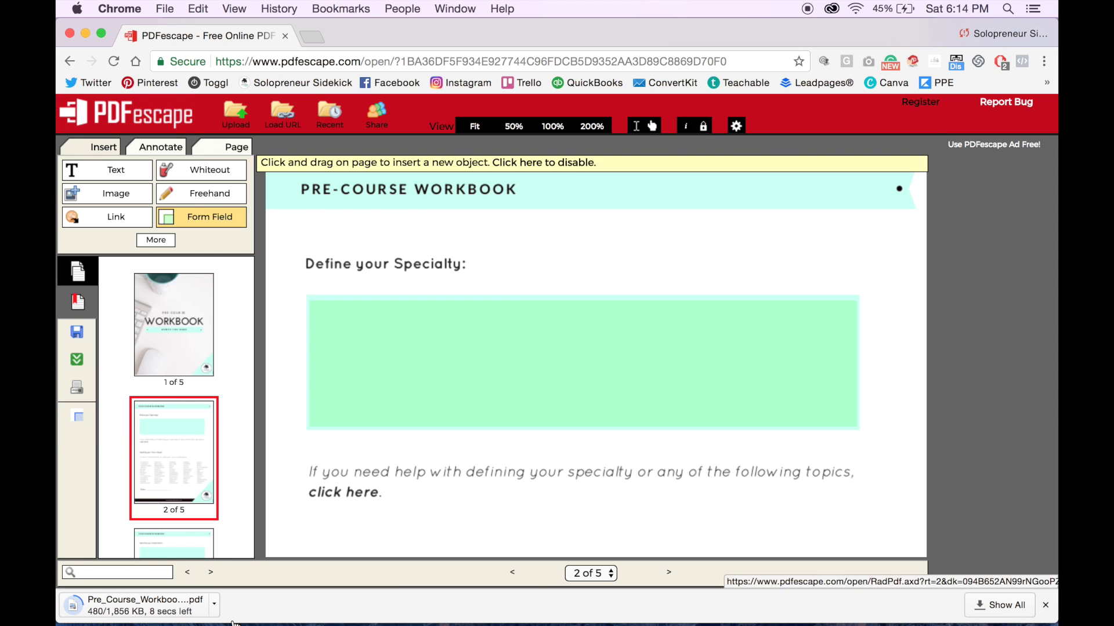
{"action": "mouse_move", "coordinate": [355, 615]}
{"action": "left_click", "coordinate": [302, 610]}
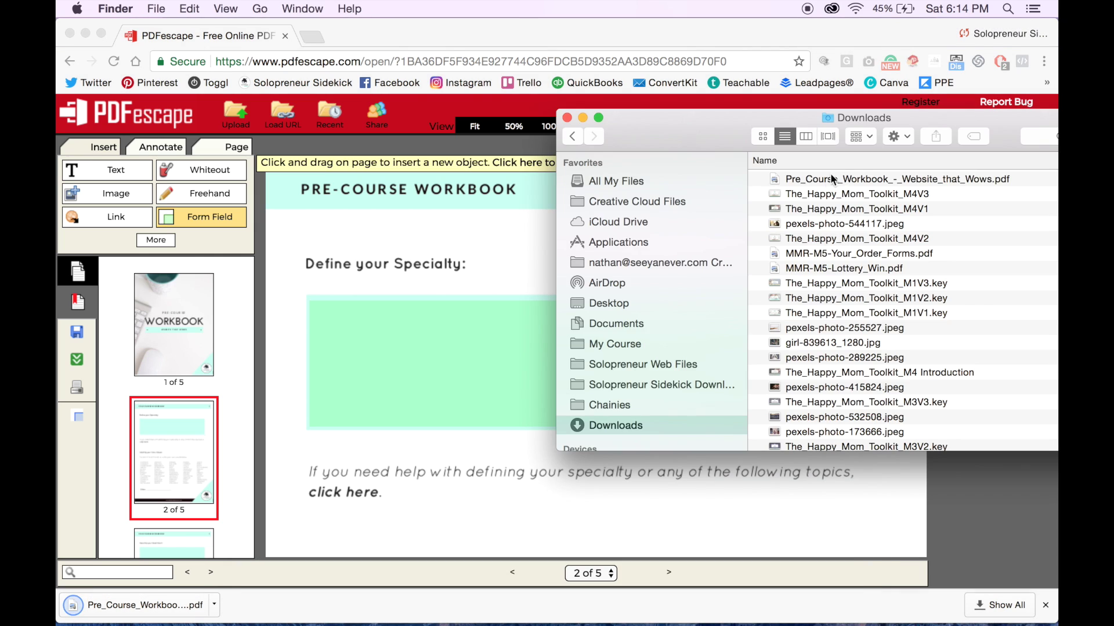
{"action": "left_click", "coordinate": [819, 179]}
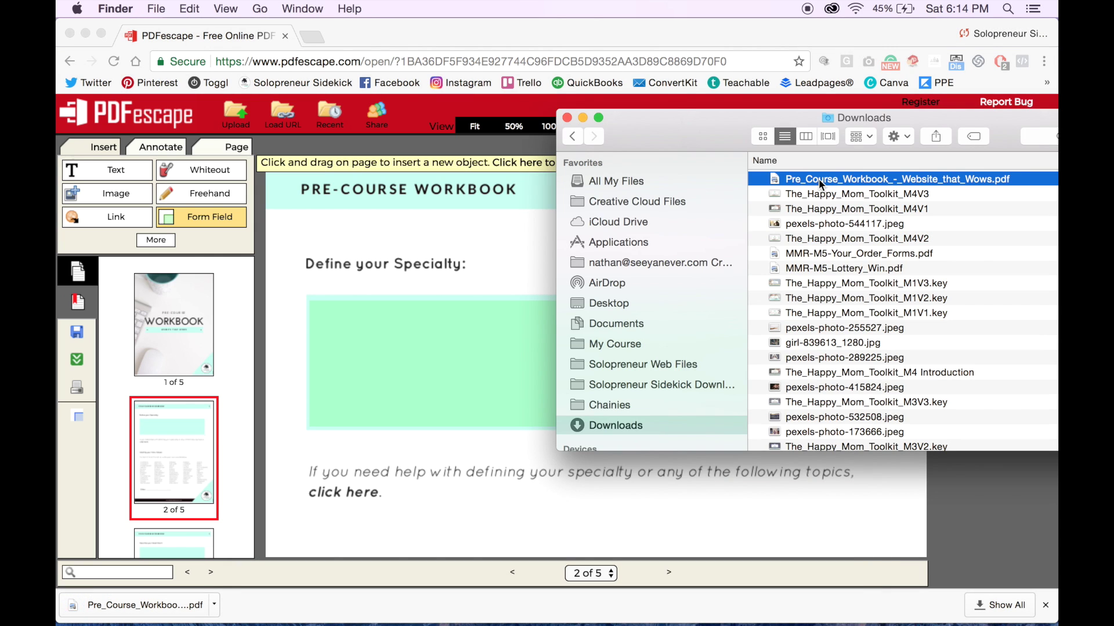
Open the downloaded PDF in Preview and enter 'Type in my answer! :)' in the page 2 field
{"action": "double_click", "coordinate": [819, 179]}
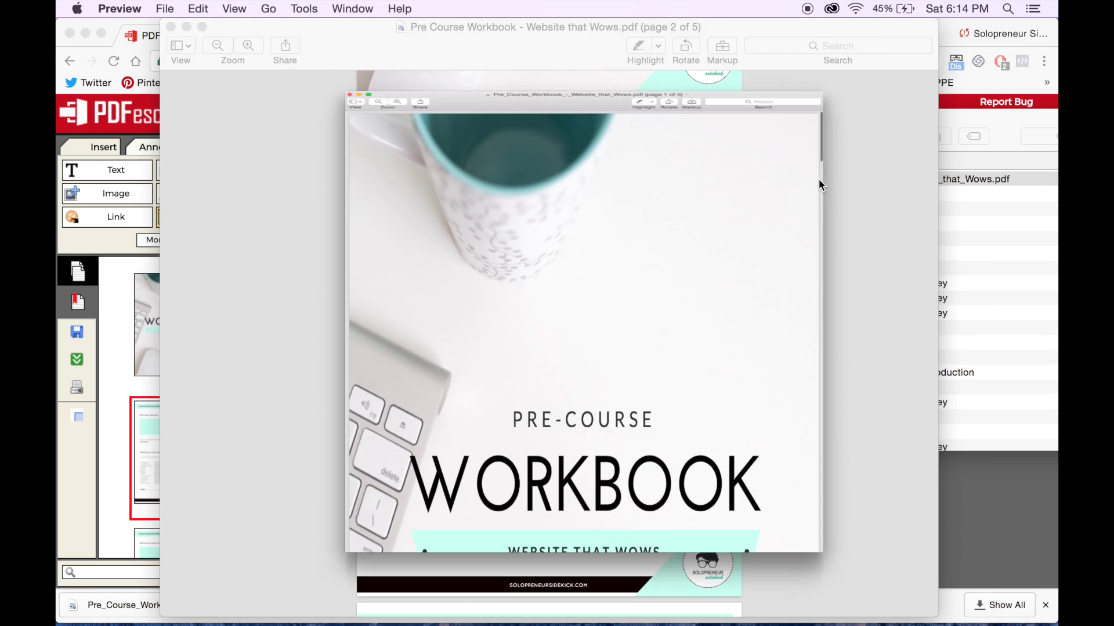
{"action": "scroll", "coordinate": [613, 192], "scroll_direction": "down", "scroll_amount": 15}
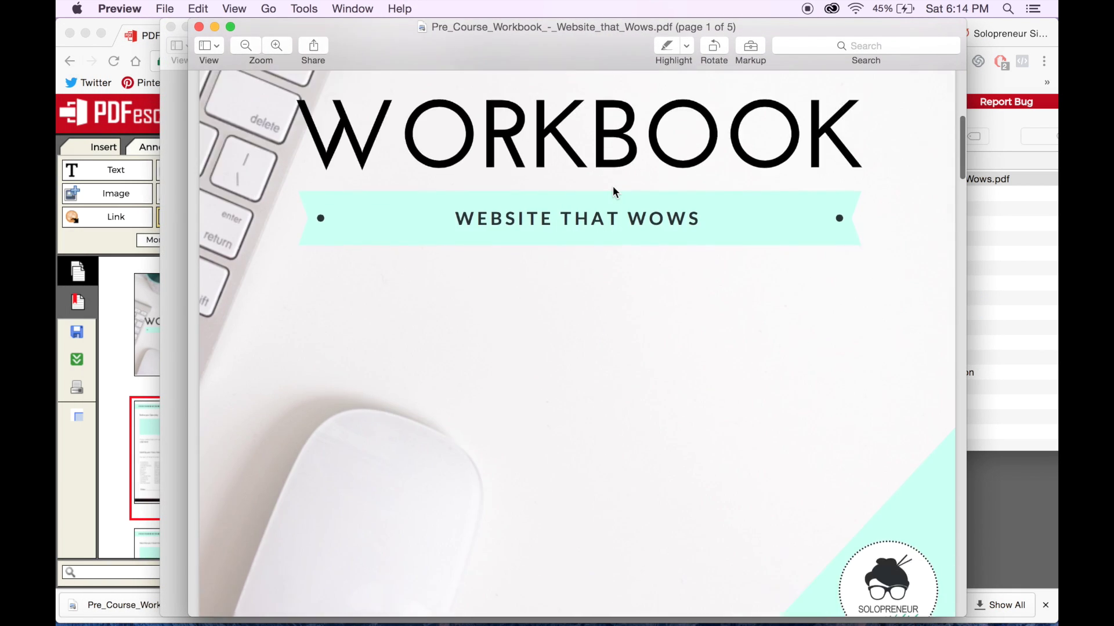
{"action": "scroll", "coordinate": [613, 192], "scroll_direction": "down", "scroll_amount": 10}
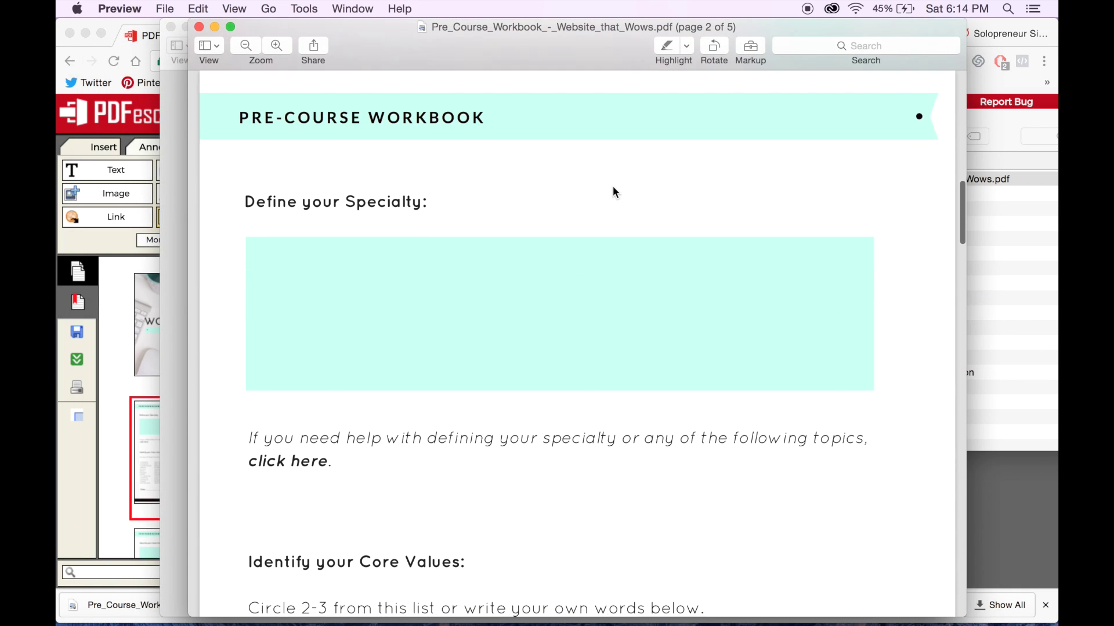
{"action": "left_click", "coordinate": [465, 276]}
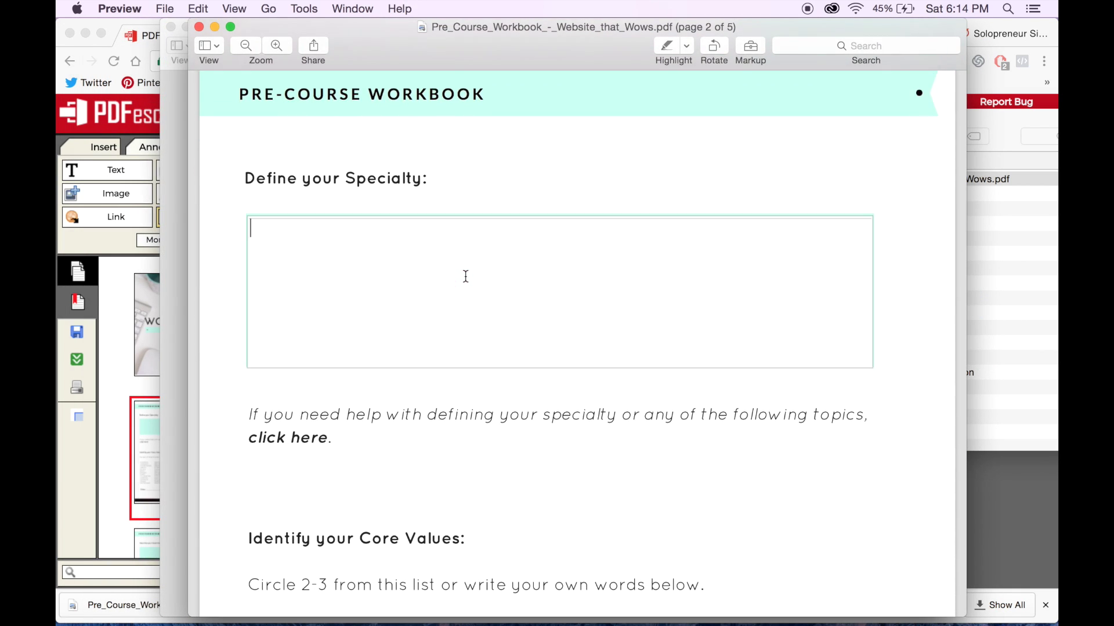
{"action": "type", "text": "Type in my "}
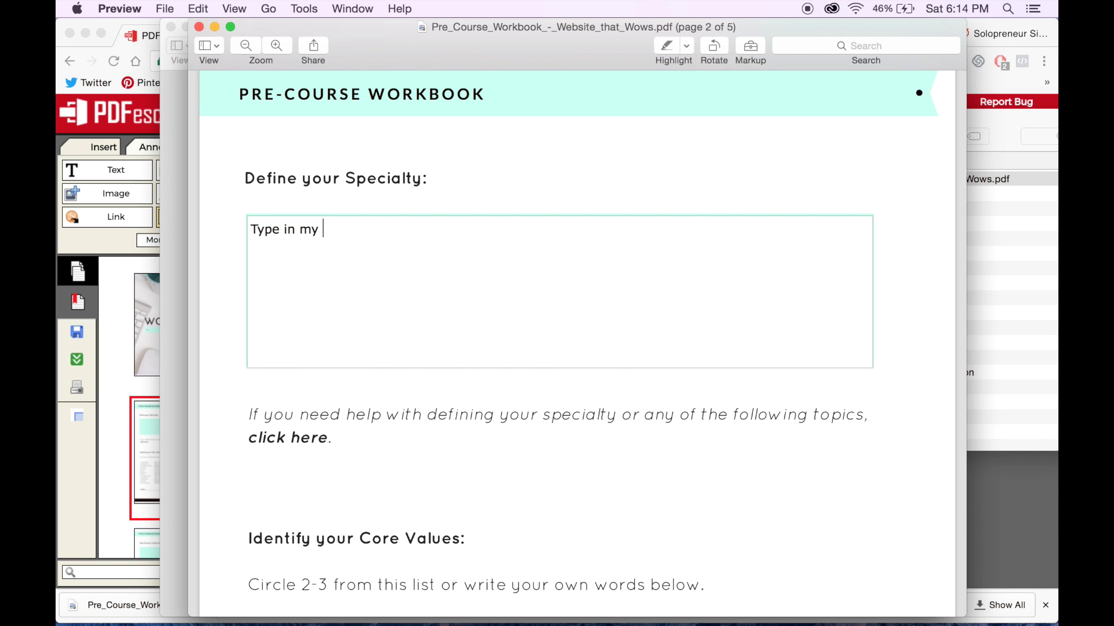
{"action": "type", "text": "answer "}
{"action": "type", "text": " :)"}
{"action": "left_click", "coordinate": [724, 184]}
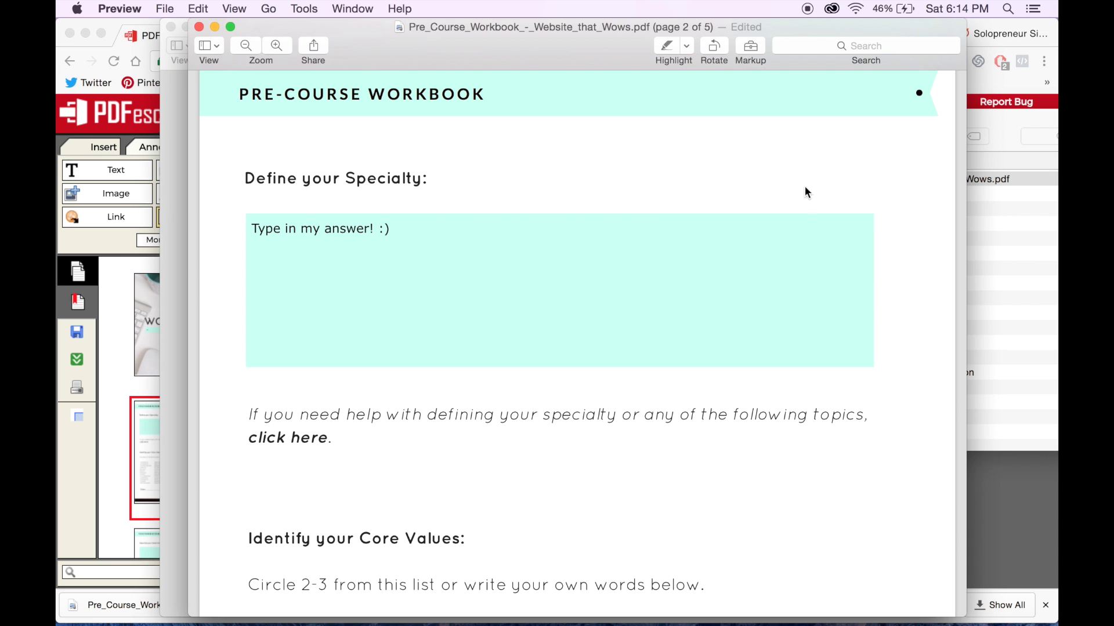
{"action": "scroll", "coordinate": [872, 201], "scroll_direction": "down", "scroll_amount": 10}
{"action": "scroll", "coordinate": [871, 201], "scroll_direction": "down", "scroll_amount": 3}
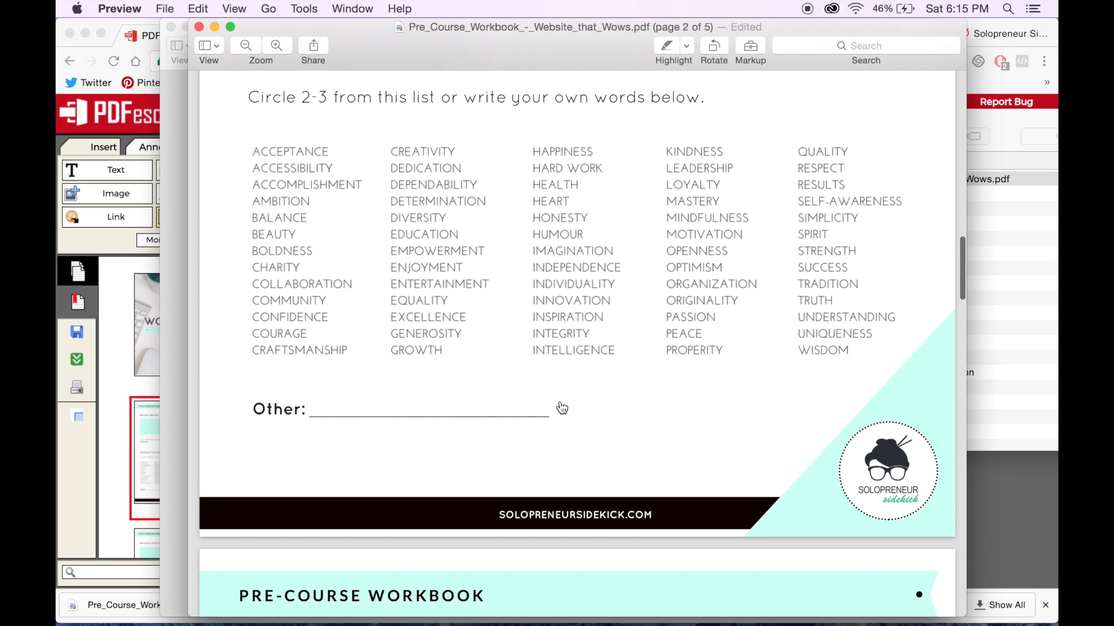
{"action": "scroll", "coordinate": [559, 404], "scroll_direction": "down", "scroll_amount": 10}
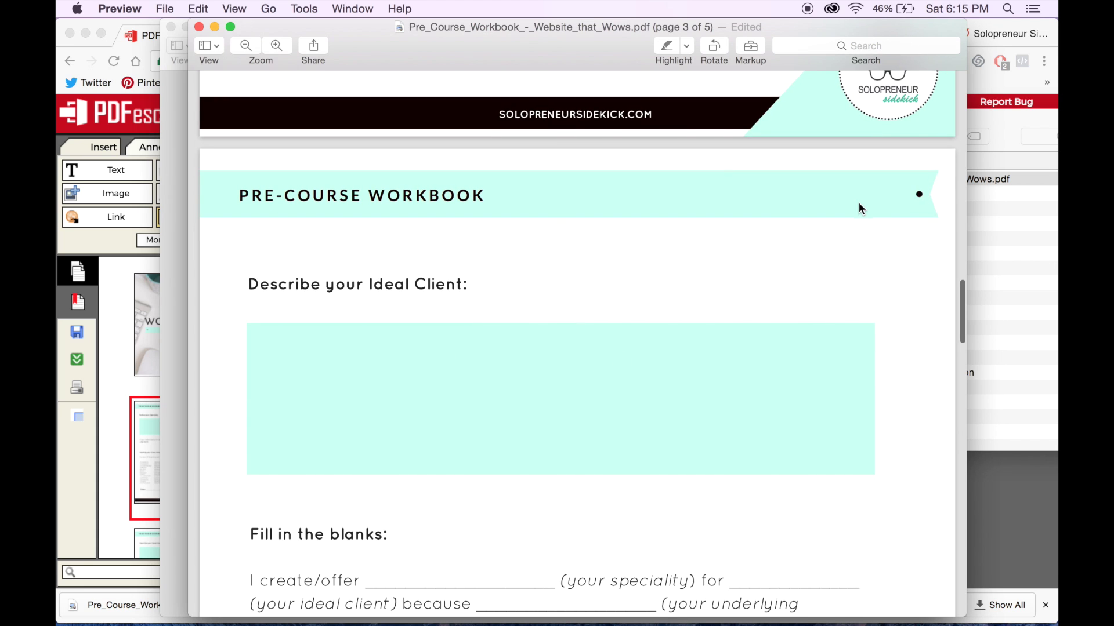
{"action": "scroll", "coordinate": [860, 206], "scroll_direction": "up", "scroll_amount": 20}
{"action": "scroll", "coordinate": [861, 208], "scroll_direction": "up", "scroll_amount": 3}
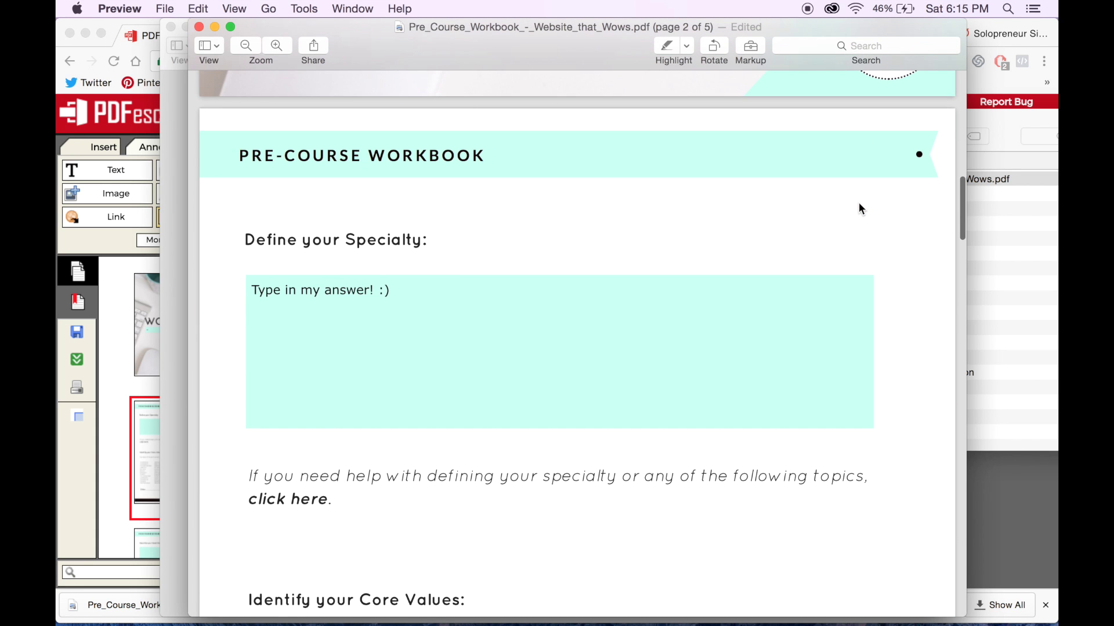